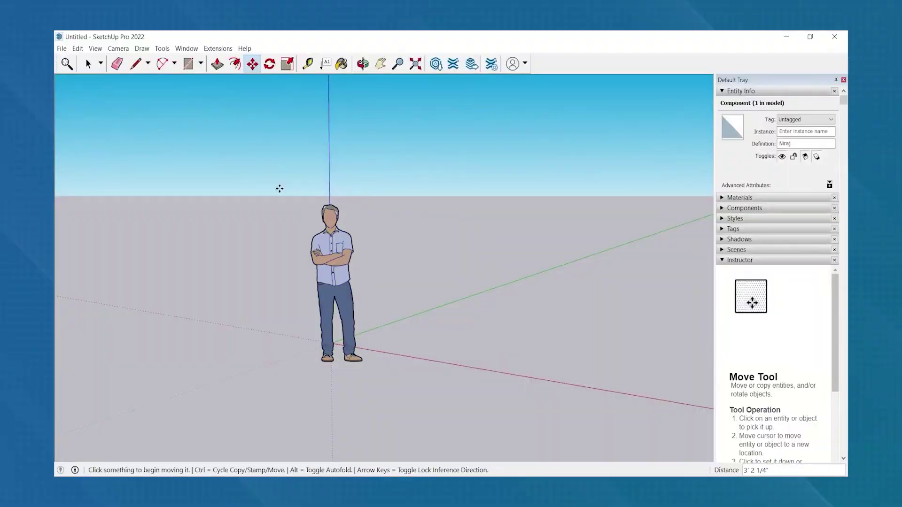
- Draw a 2-point arc right of the scale figure, then a second arc curving inside it
key(a)
click(450, 228)
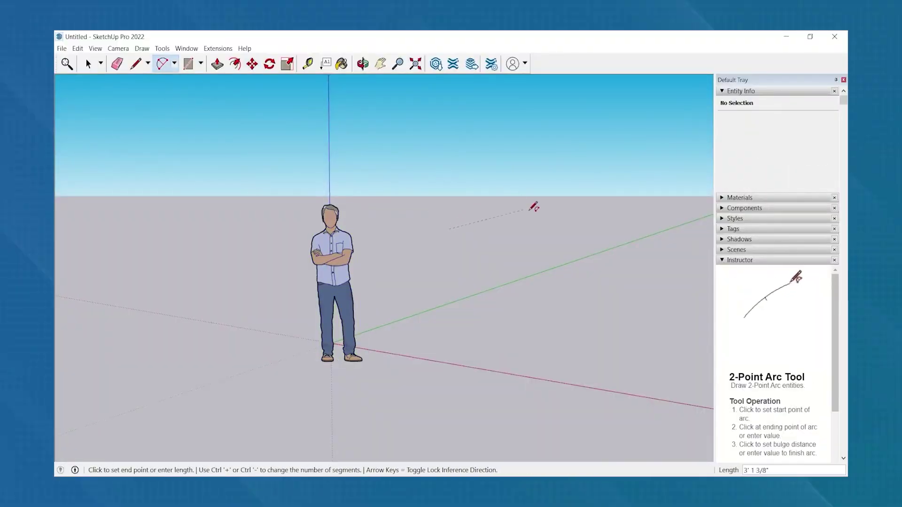
click(547, 230)
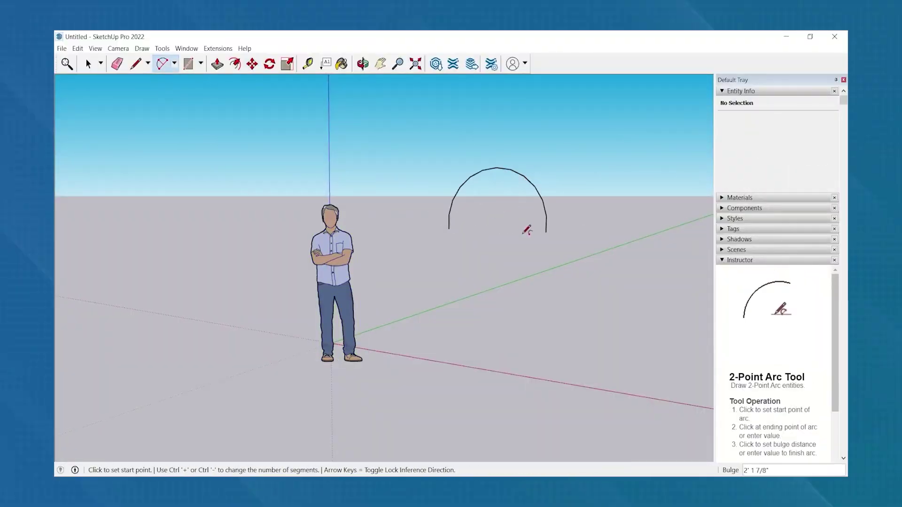
click(499, 226)
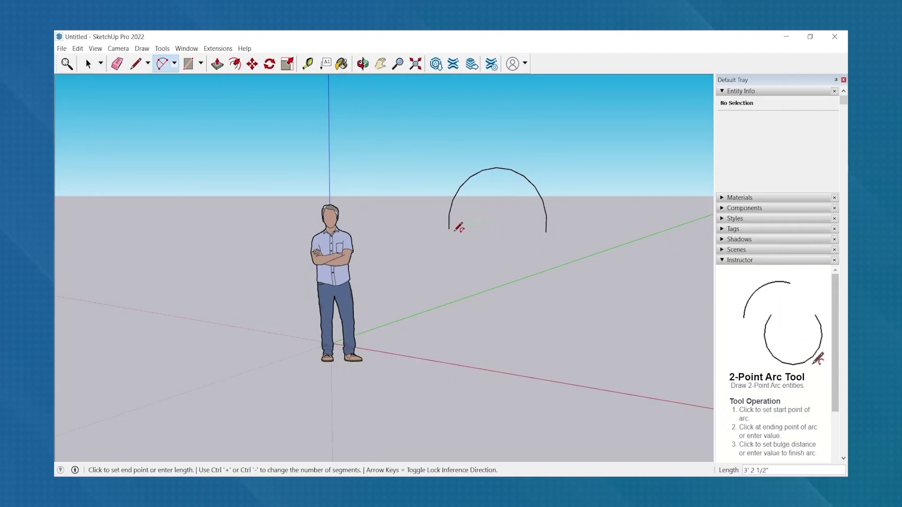
click(494, 222)
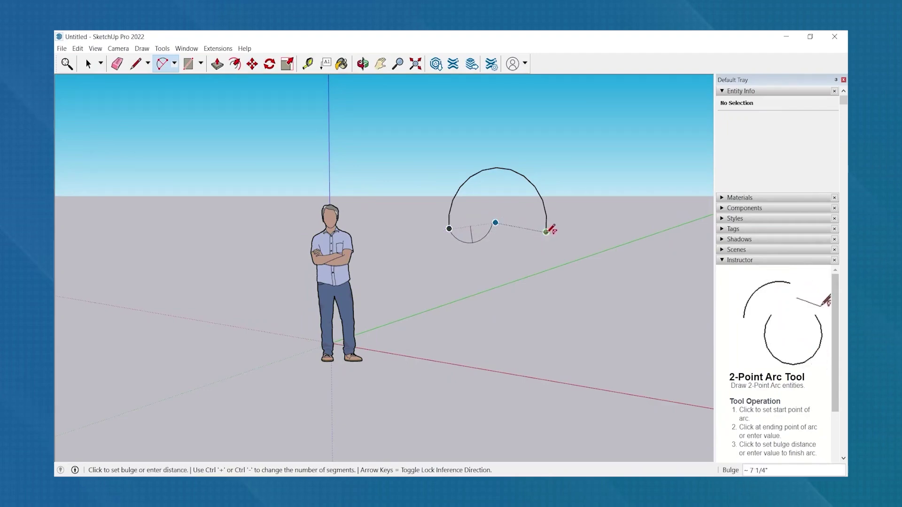
click(495, 222)
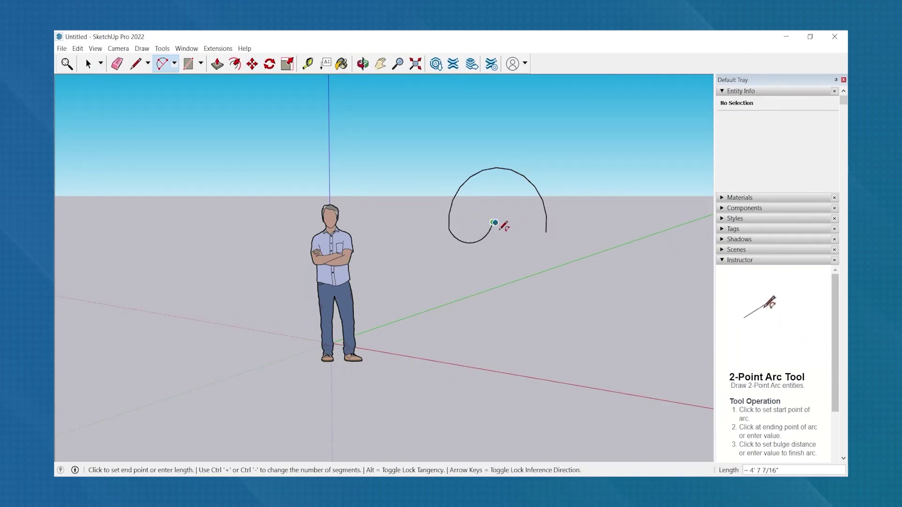
click(542, 248)
click(551, 231)
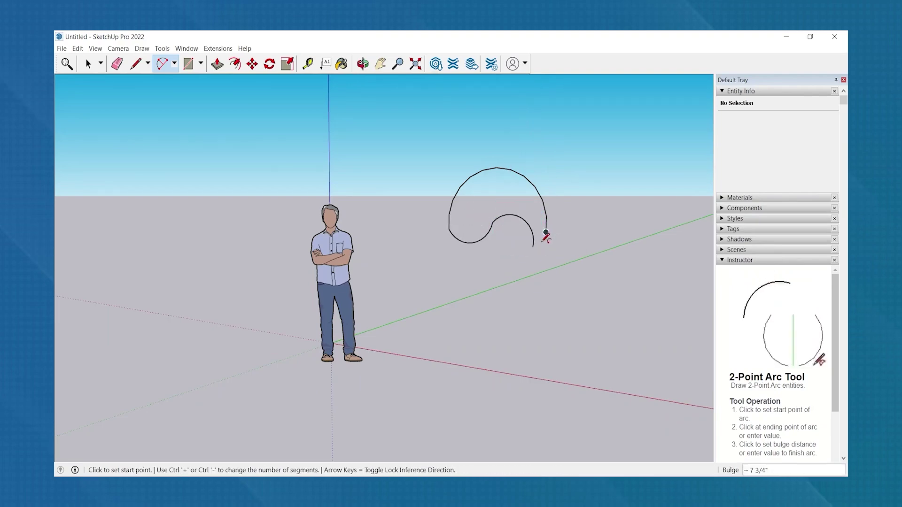
- Chain one more arc from the inner end and erase the oversized stray arc it produced
click(534, 247)
click(550, 231)
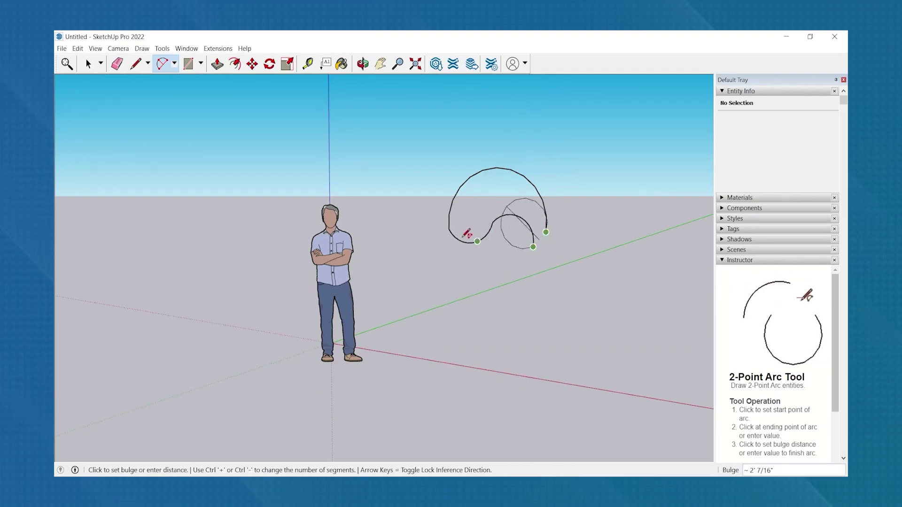
click(423, 201)
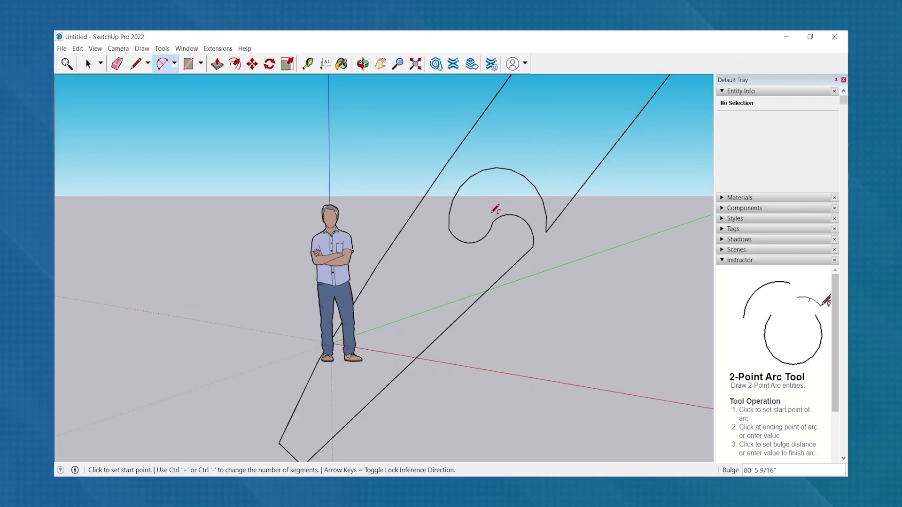
click(117, 64)
click(392, 245)
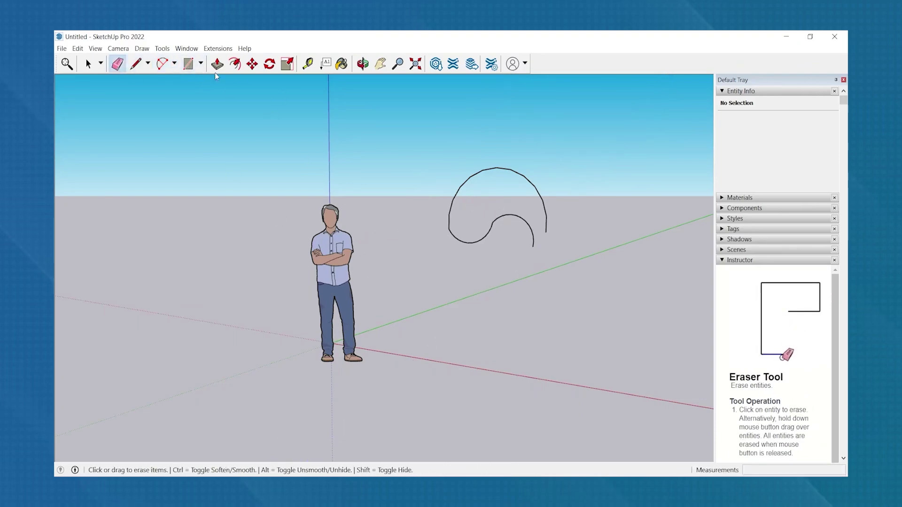